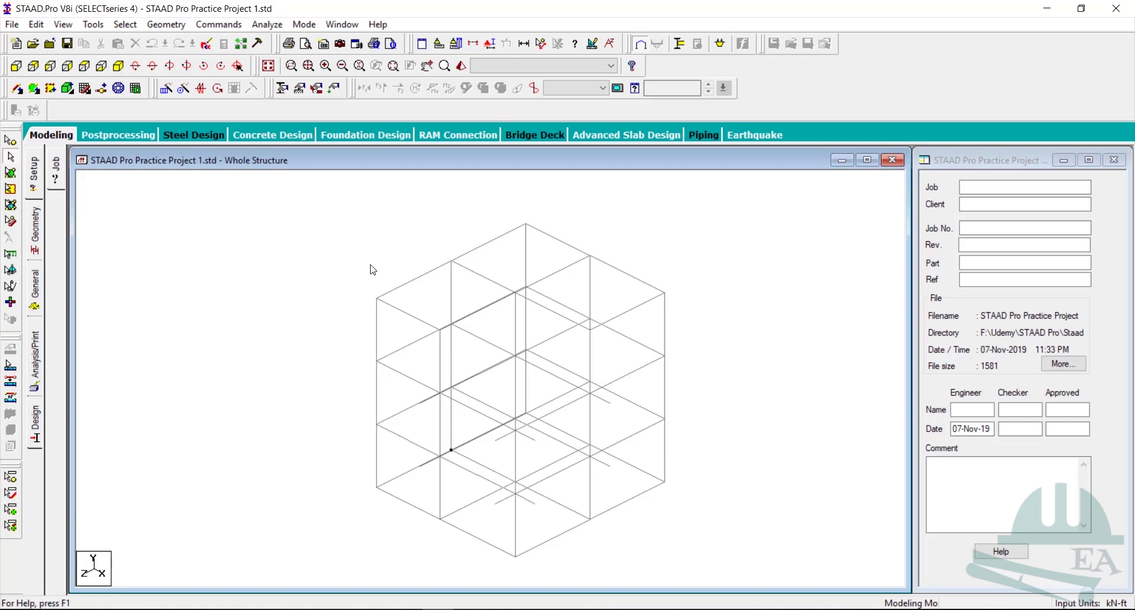
Bring up the duwakot floor plan and zoom in on the 1' column at grid 1/C
click(783, 603)
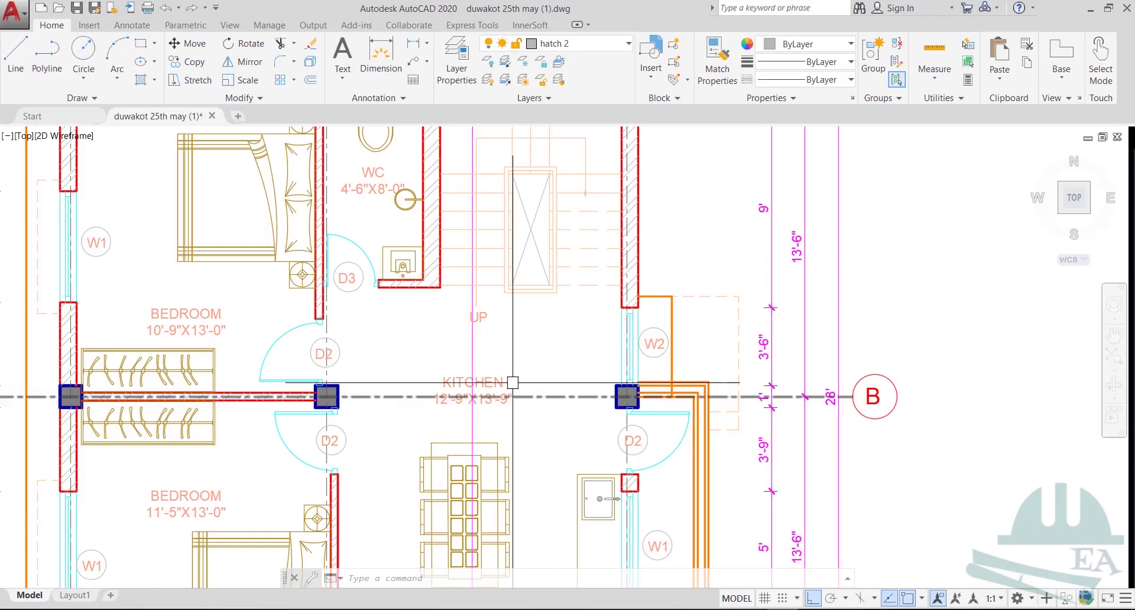
scroll(502, 370, down, 3)
middle_drag(413, 360, 613, 454)
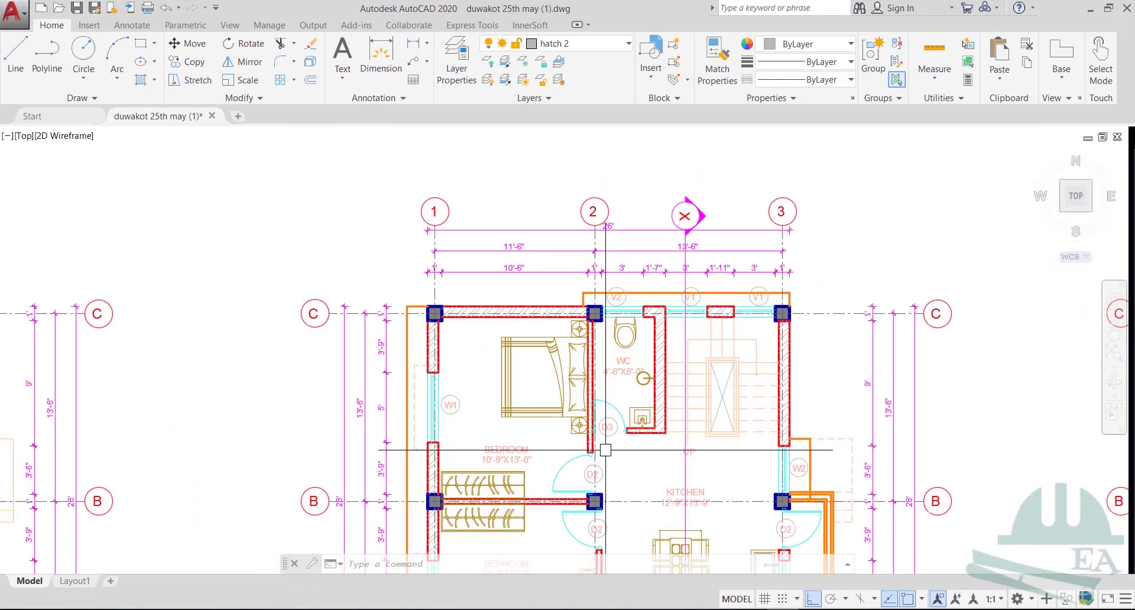
scroll(407, 313, up, 4)
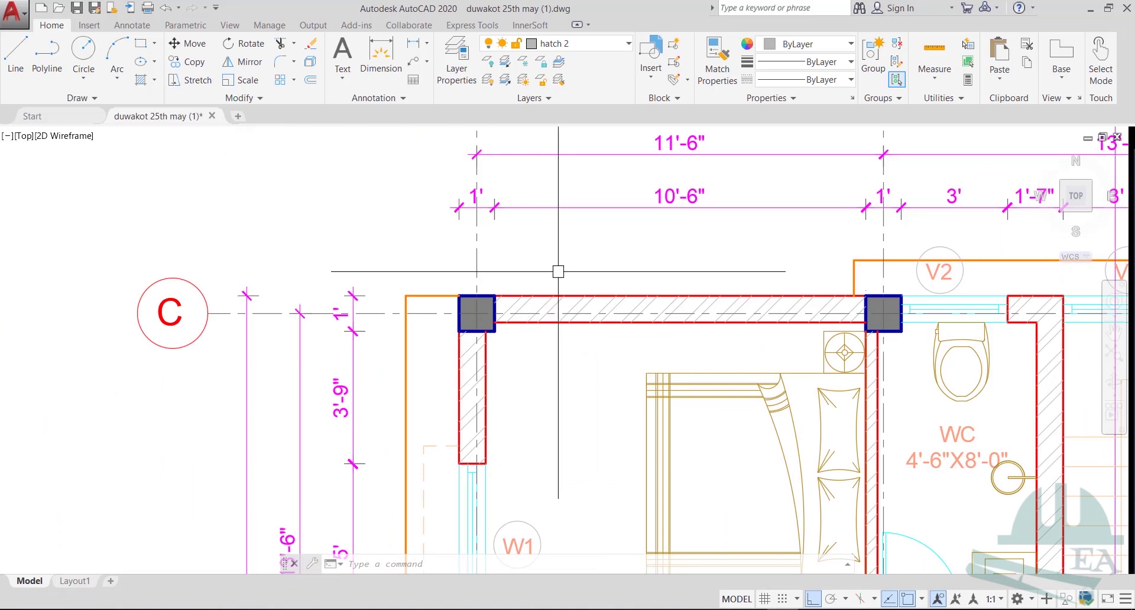
scroll(558, 271, down, 2)
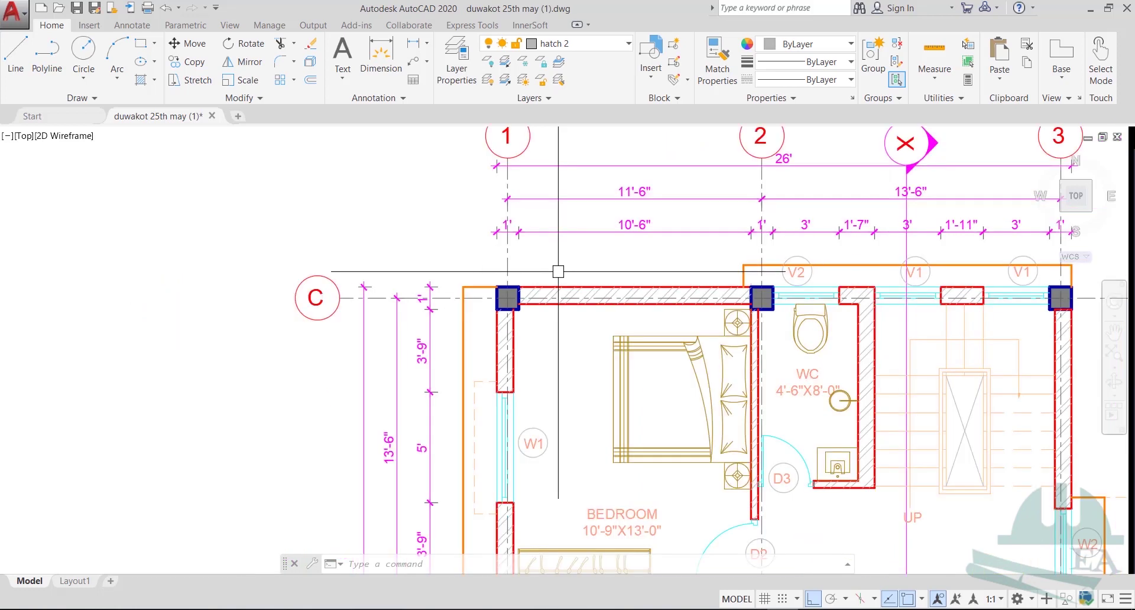
scroll(558, 271, down, 2)
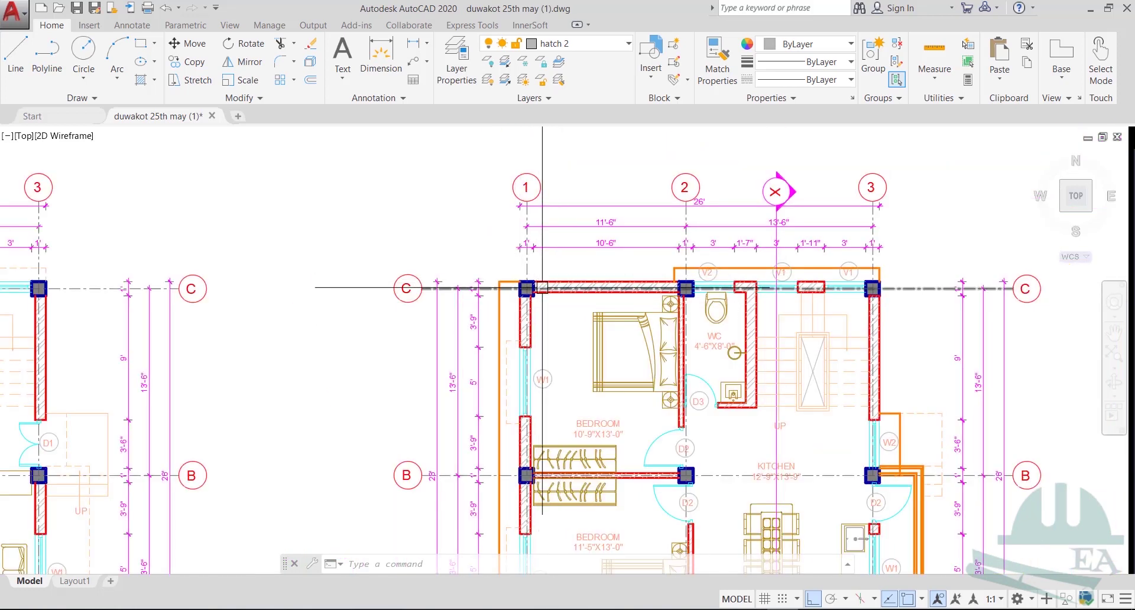
scroll(544, 287, up, 5)
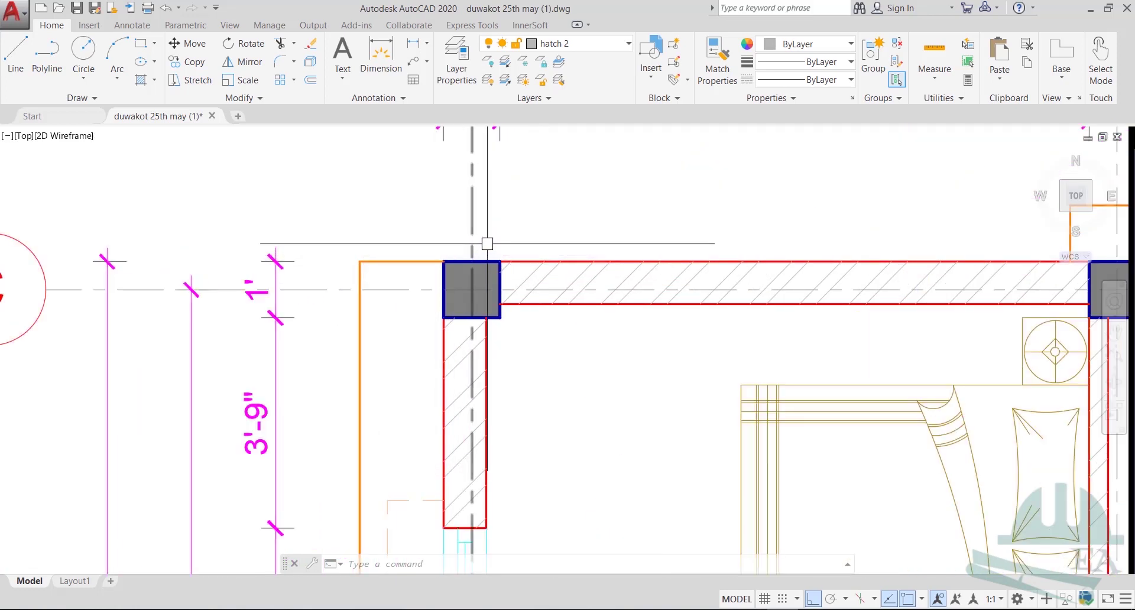
middle_drag(502, 233, 518, 304)
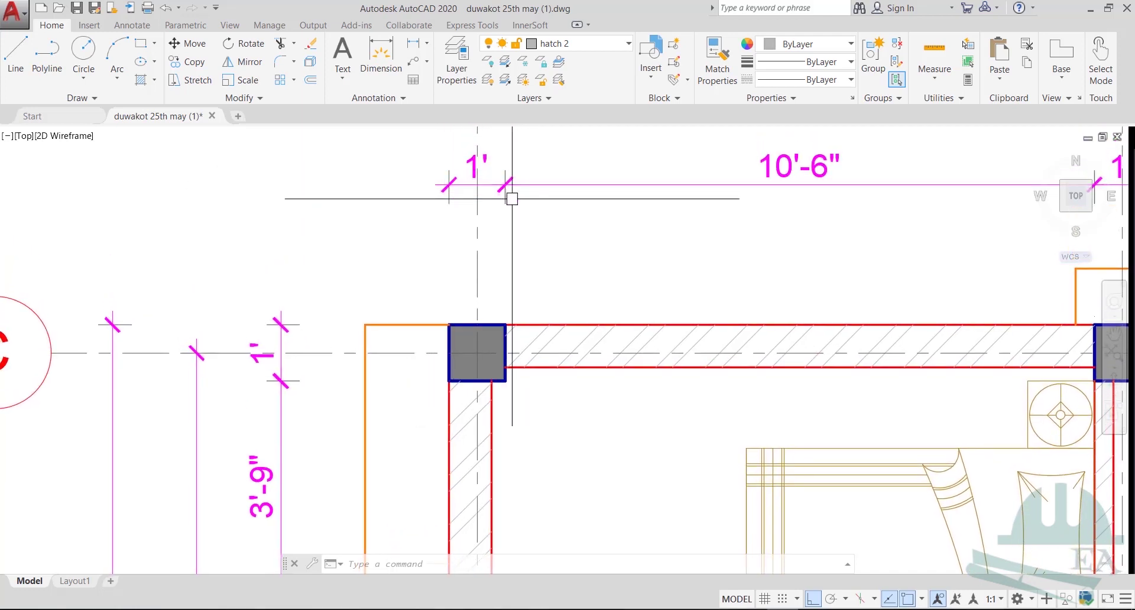
scroll(385, 359, down, 5)
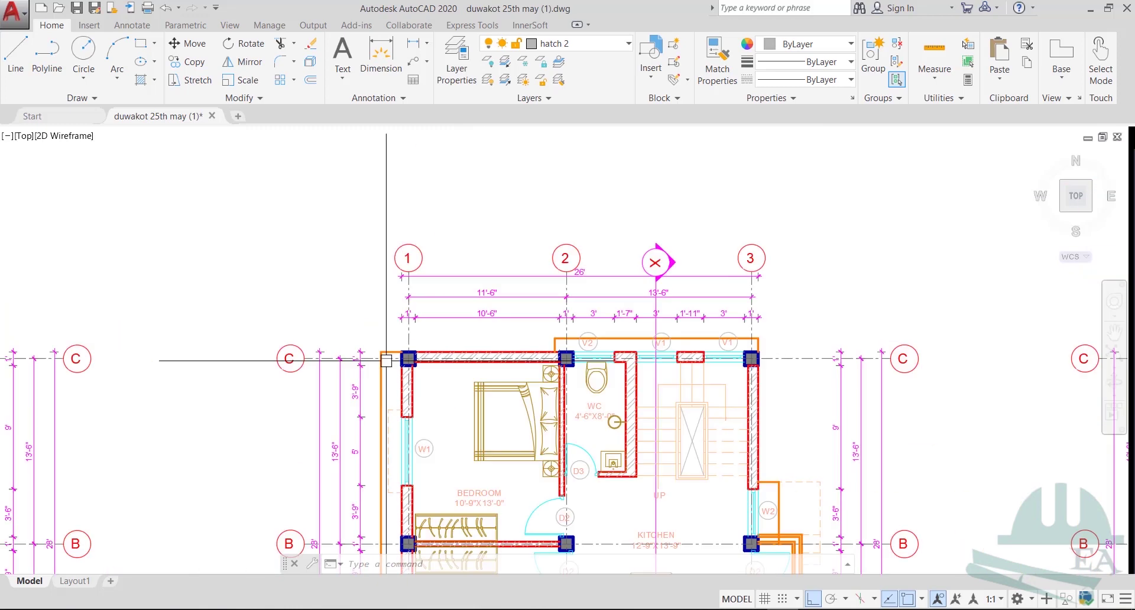
scroll(385, 359, down, 5)
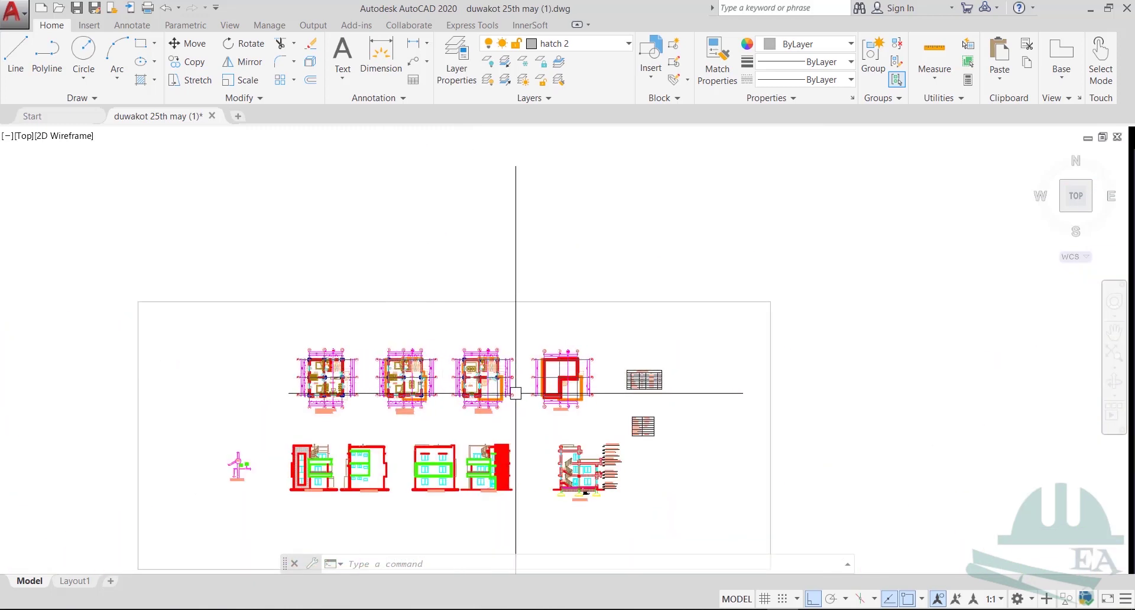
Zoom the view onto the section's middle floor slab and column junction
scroll(578, 467, up, 5)
scroll(578, 471, down, 3)
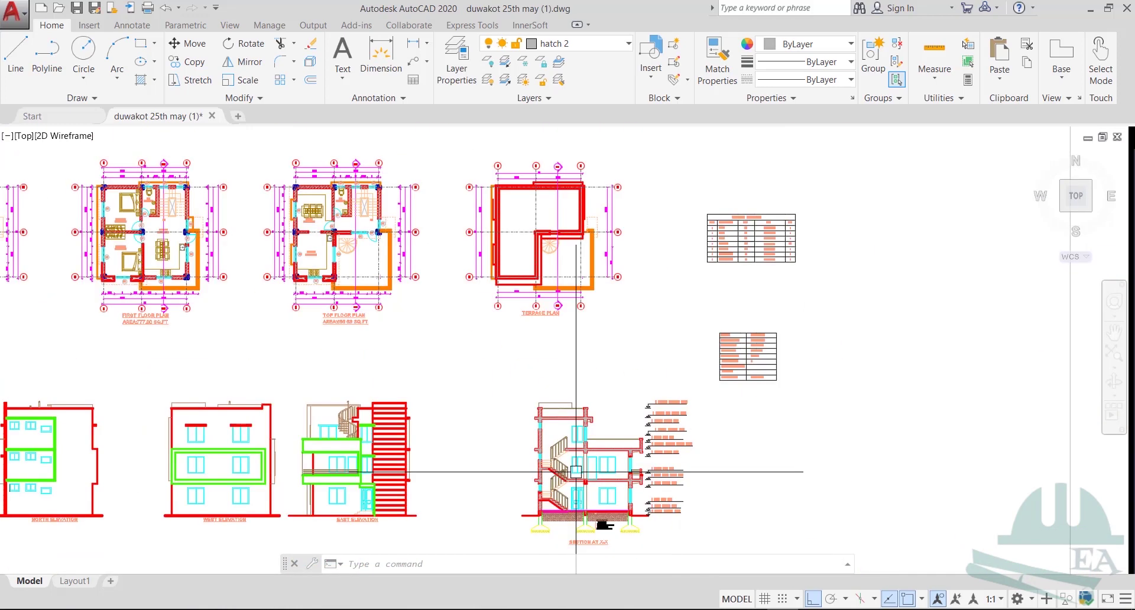
mouse_move(578, 472)
middle_down()
mouse_move(593, 403)
mouse_move(681, 377)
middle_up()
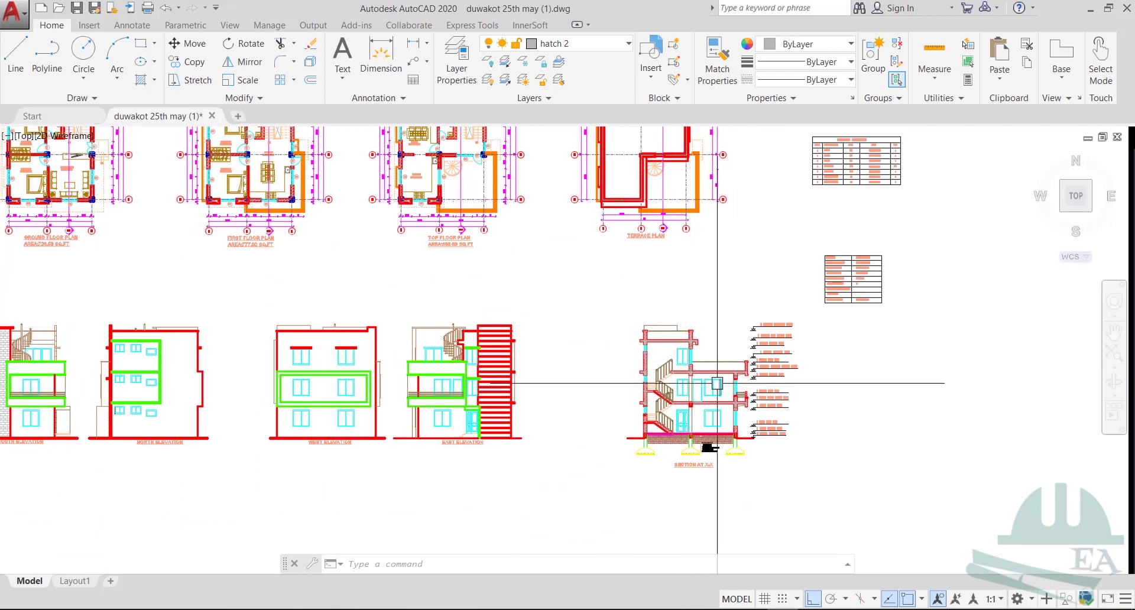
scroll(709, 383, up, 8)
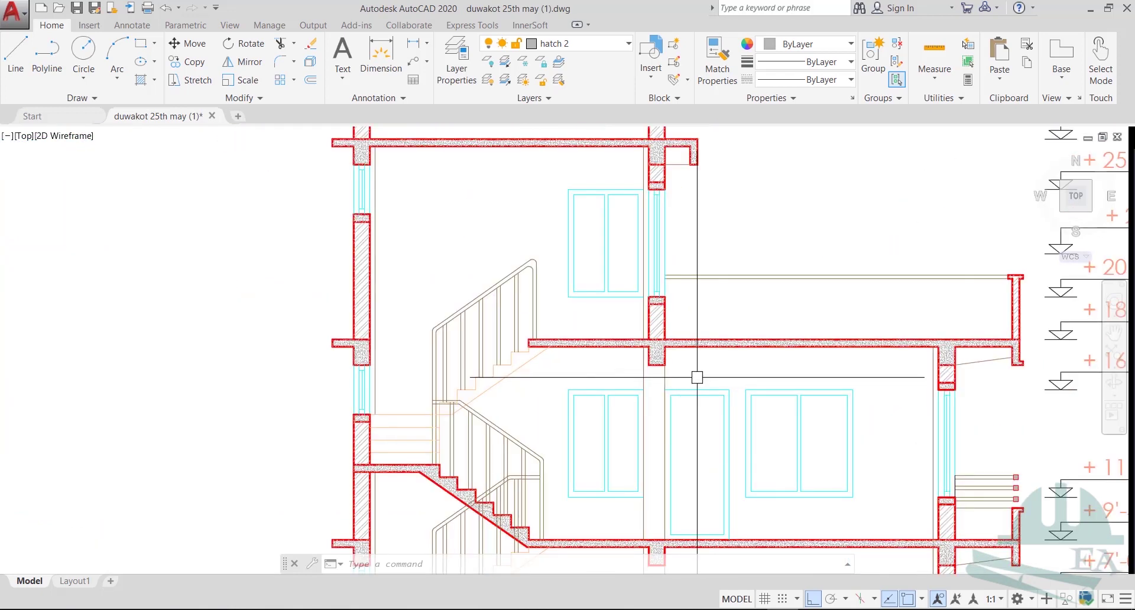
middle_drag(761, 440, 678, 374)
scroll(684, 380, up, 4)
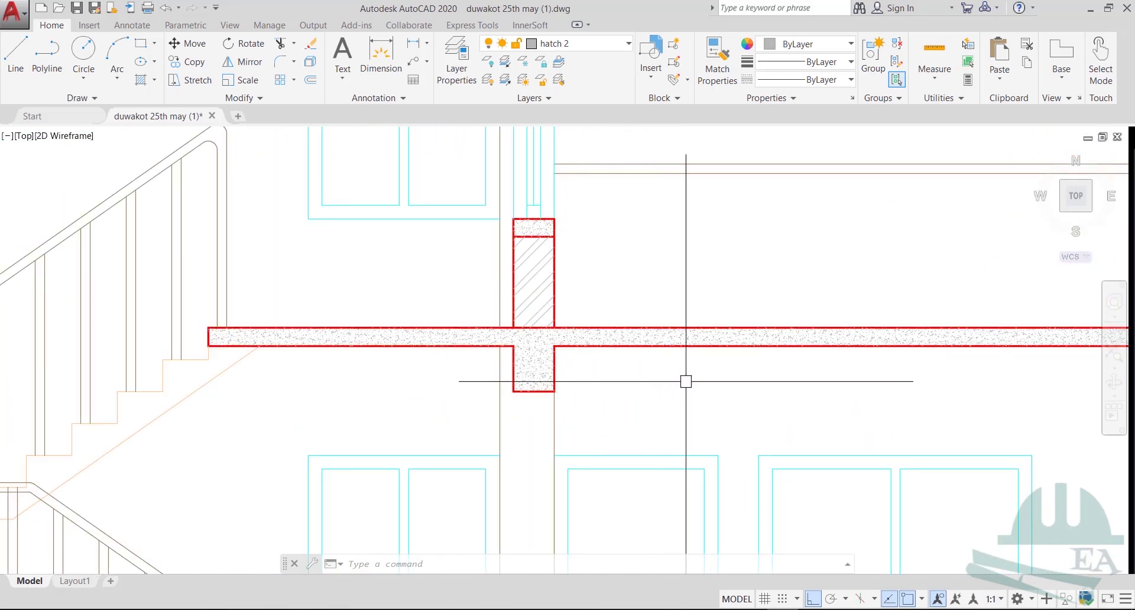
scroll(684, 380, down, 4)
middle_drag(762, 408, 741, 387)
scroll(506, 385, down, 3)
scroll(656, 347, up, 3)
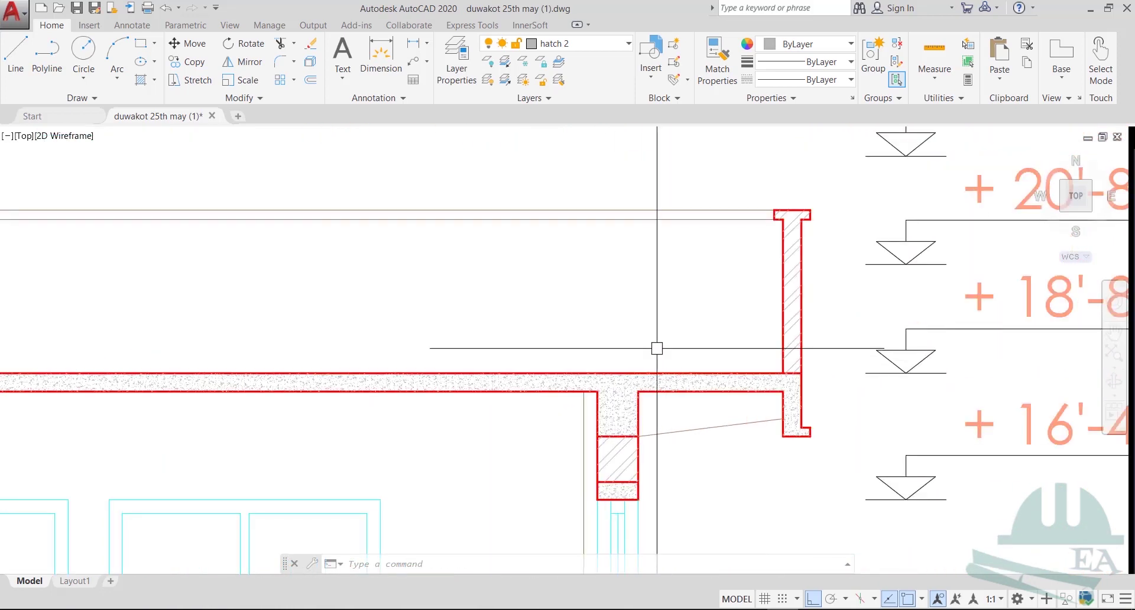
Add a 1'-2" linear dimension from the beam's bottom corner to the slab top
click(412, 48)
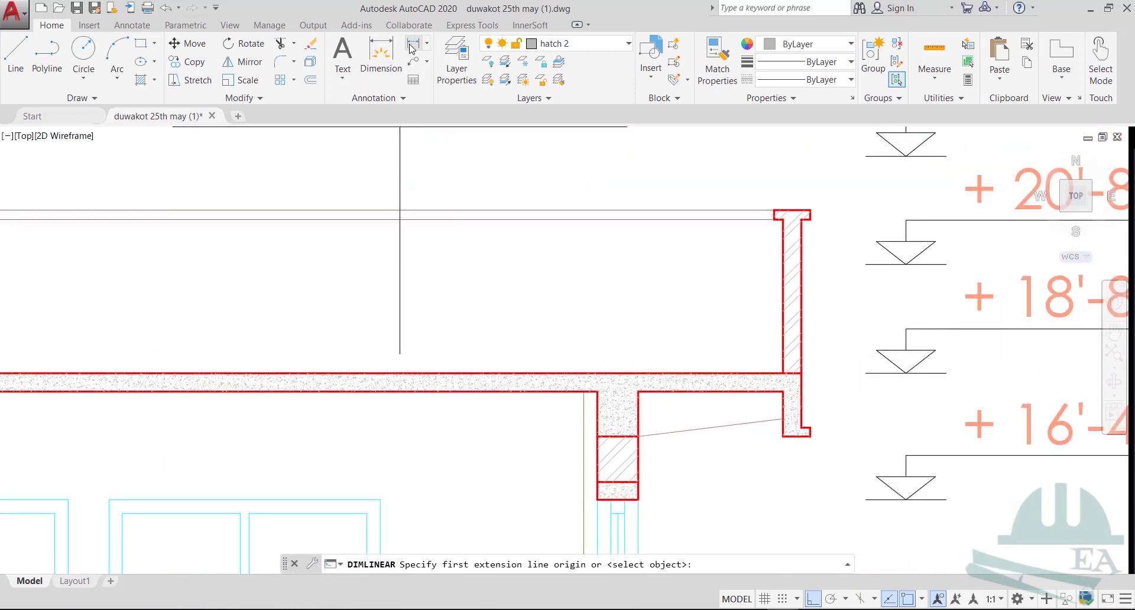
click(801, 373)
click(782, 391)
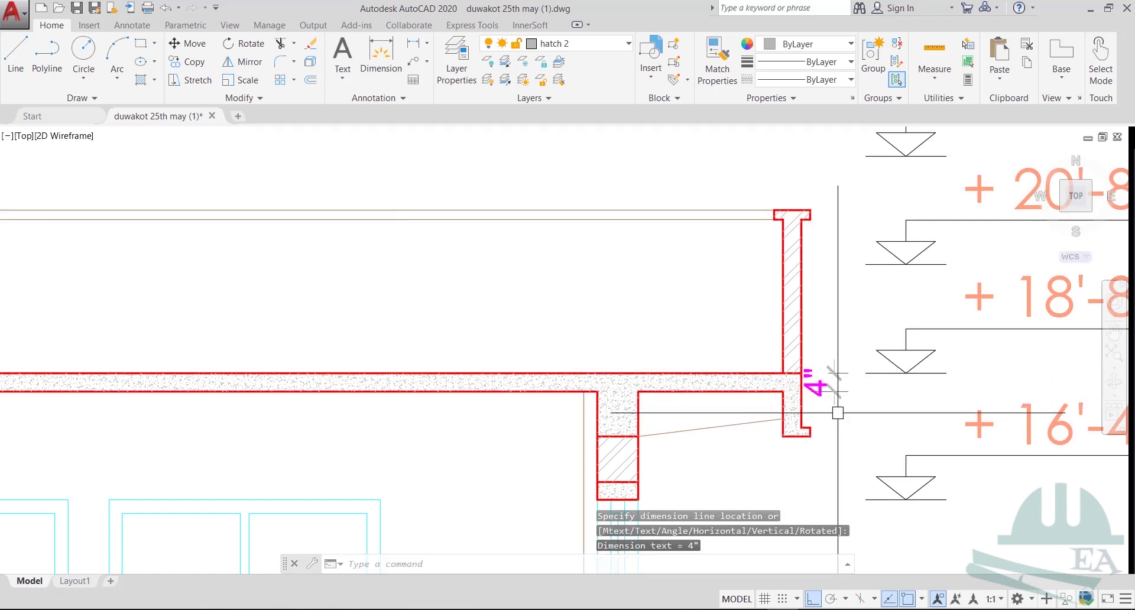
click(414, 43)
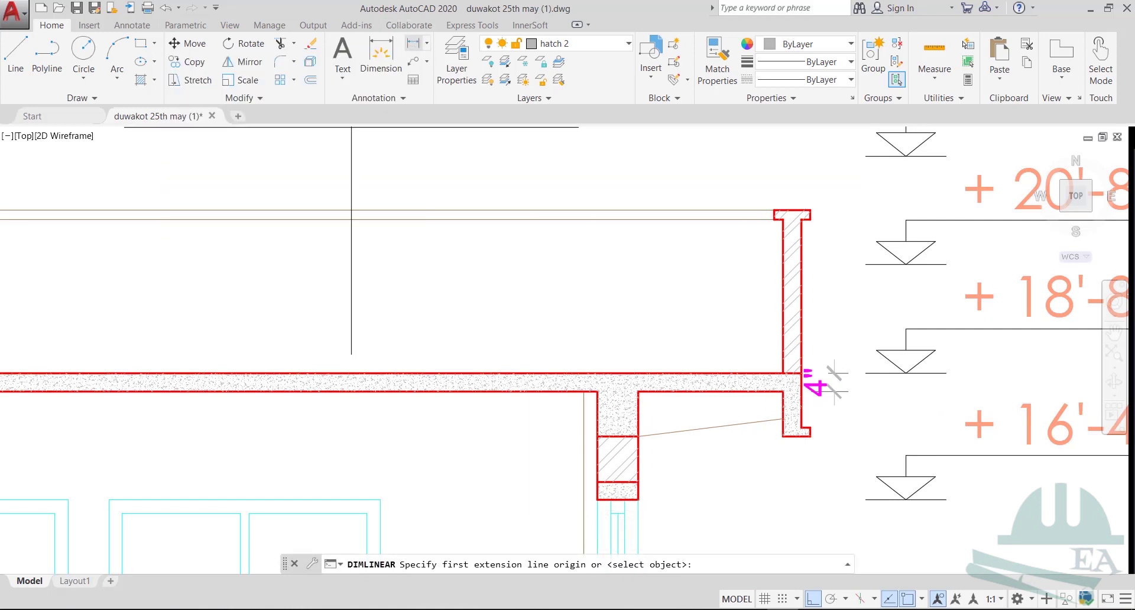
scroll(377, 255, down, 4)
middle_drag(377, 255, 761, 257)
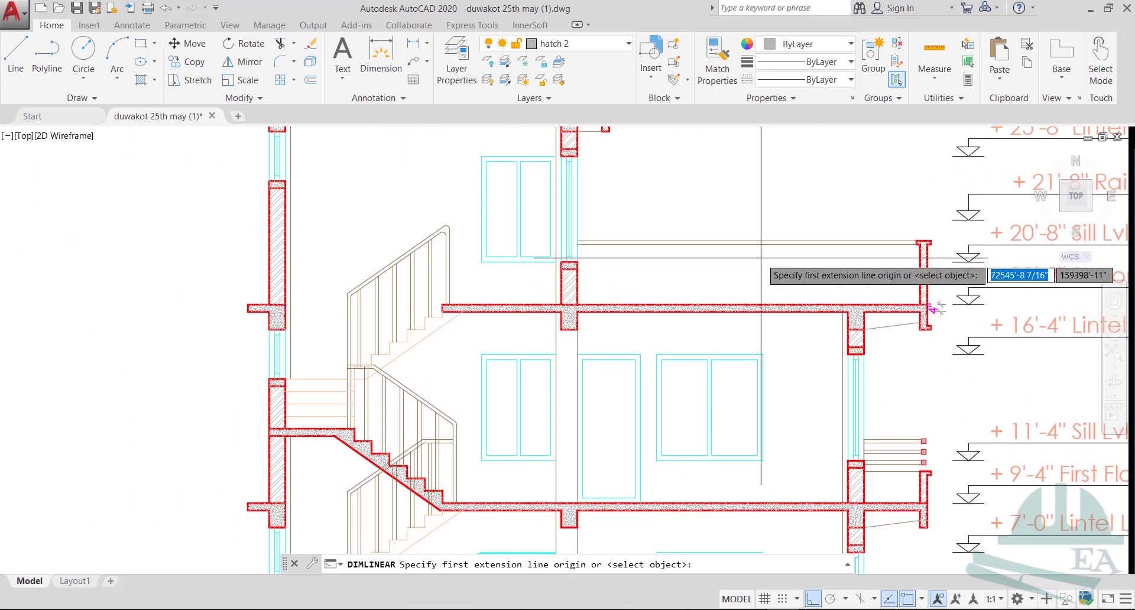
scroll(585, 346, up, 6)
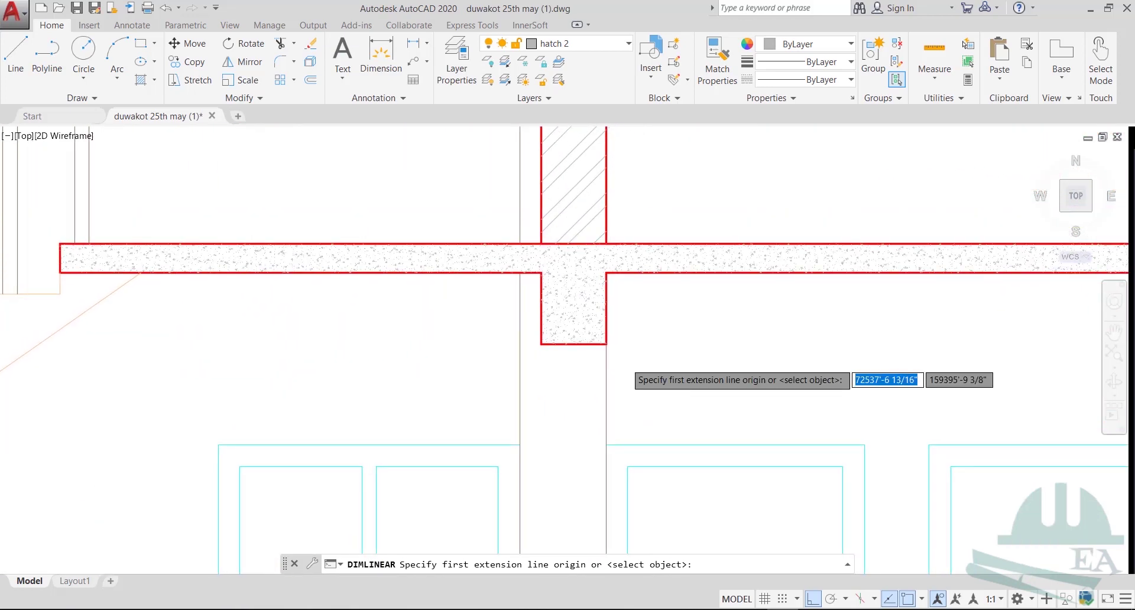
click(606, 344)
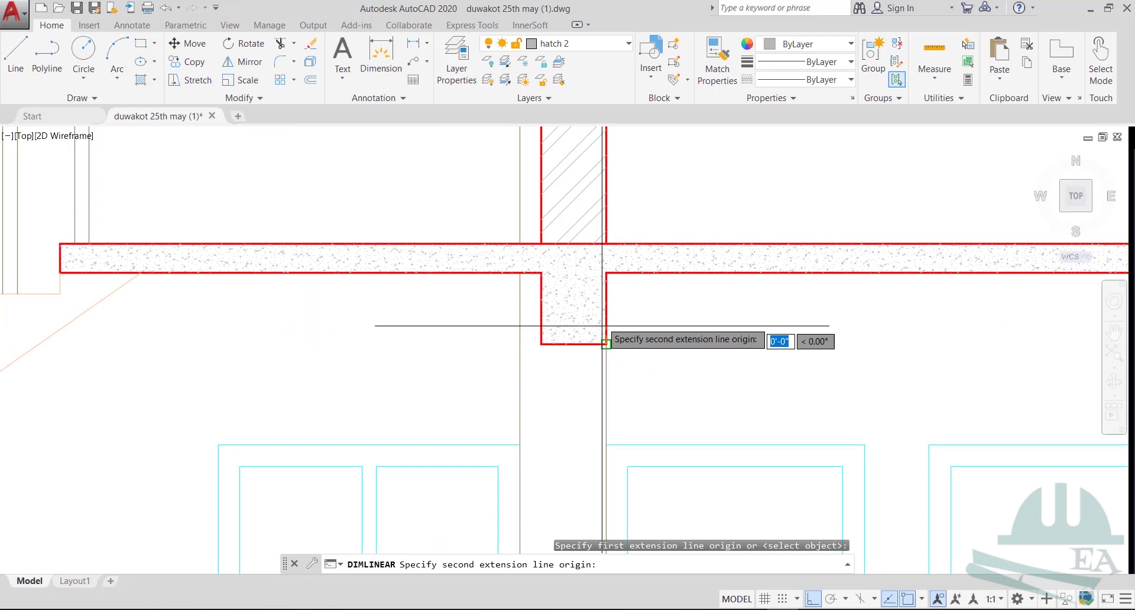
click(605, 243)
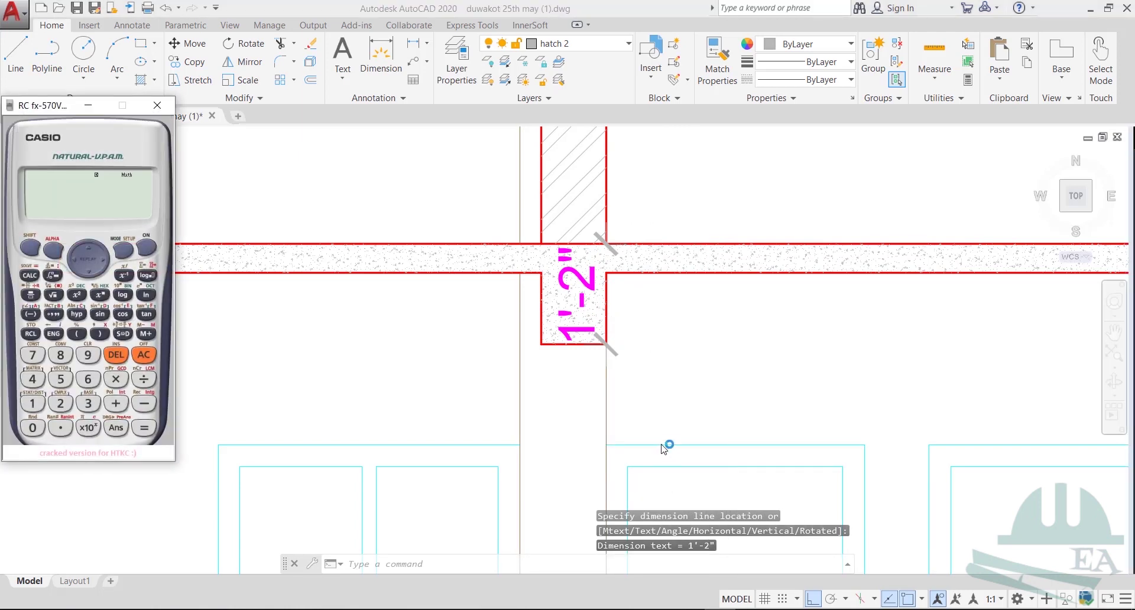
Compute 12*25.4+2*25.4 to get 355.6 mm, then clear the calculator
text(12*)
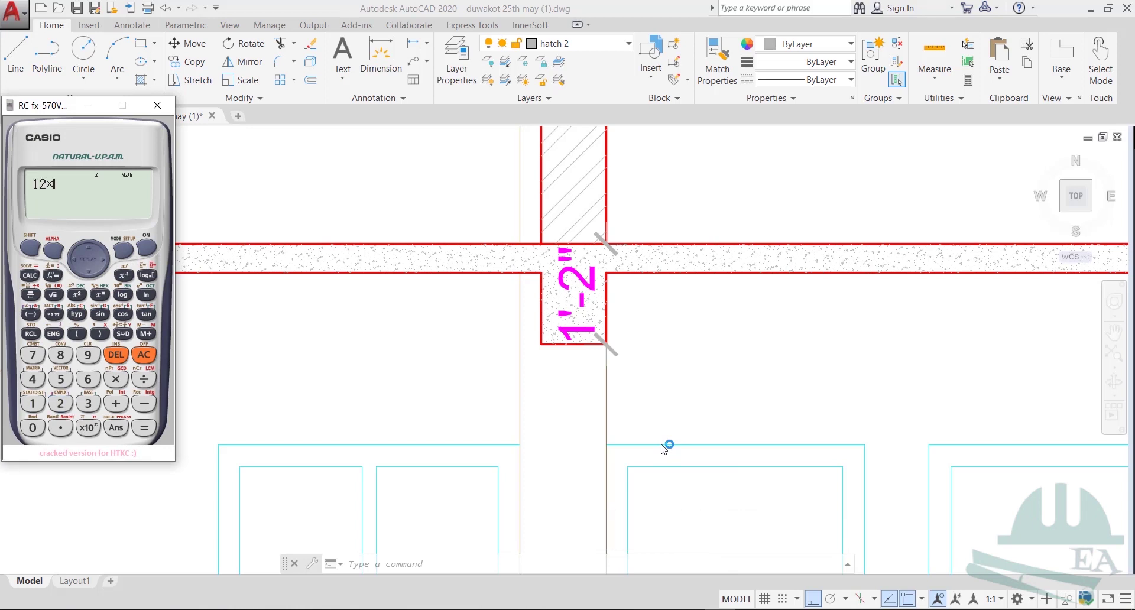
text(25.4+2*25.4)
key(Return)
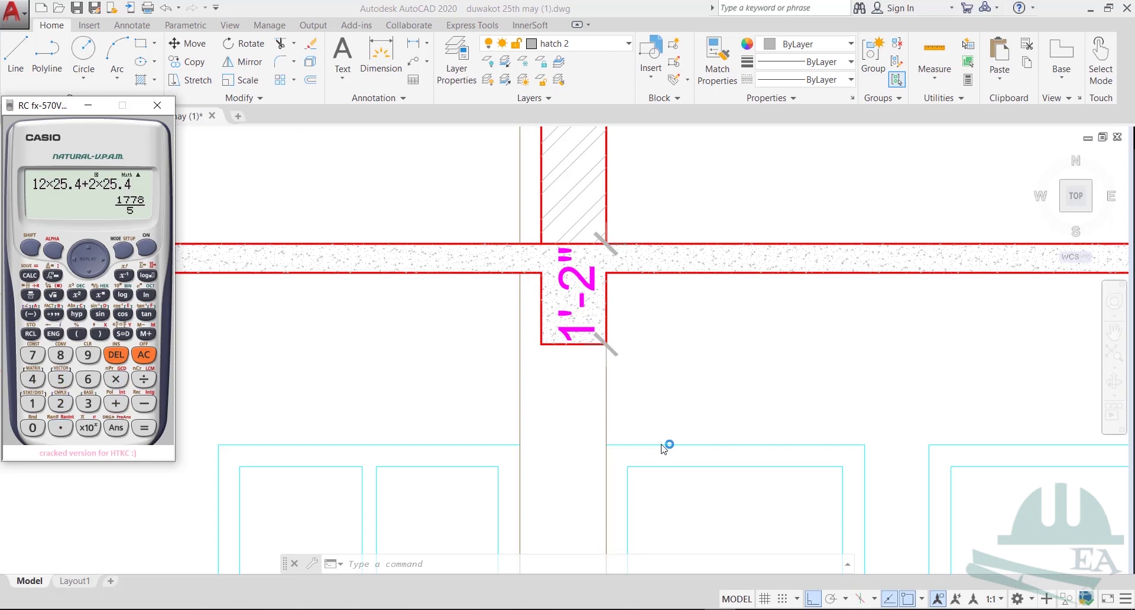
click(124, 335)
click(144, 355)
Place a 9" linear dimension across the column's bottom corners, just below the beam
click(157, 104)
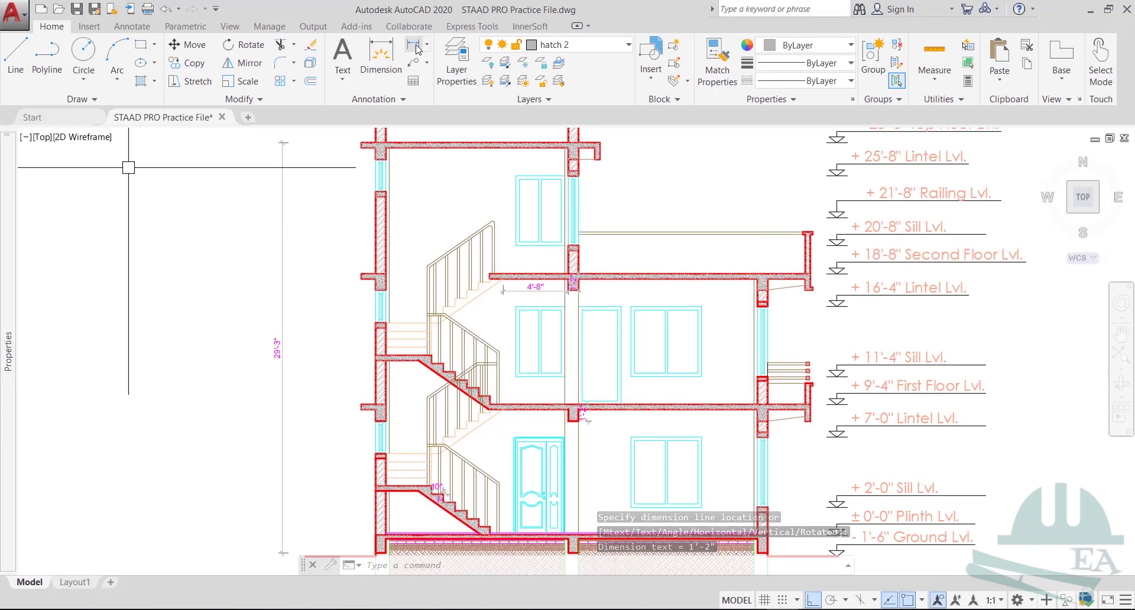
click(414, 43)
scroll(675, 333, up, 3)
scroll(236, 204, down, 5)
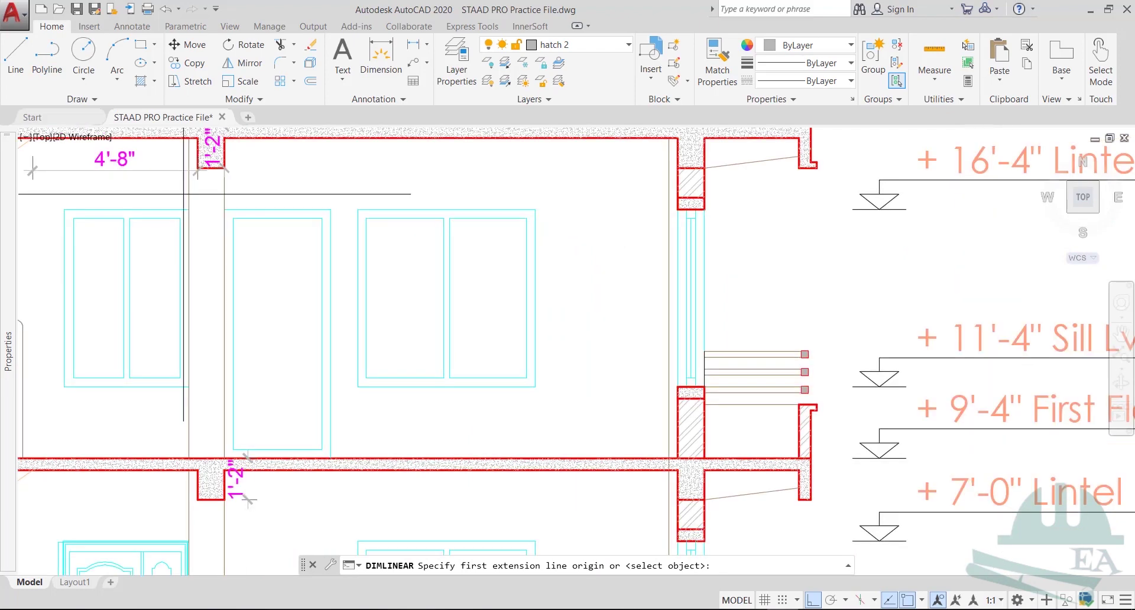
scroll(254, 231, up, 4)
scroll(621, 322, up, 6)
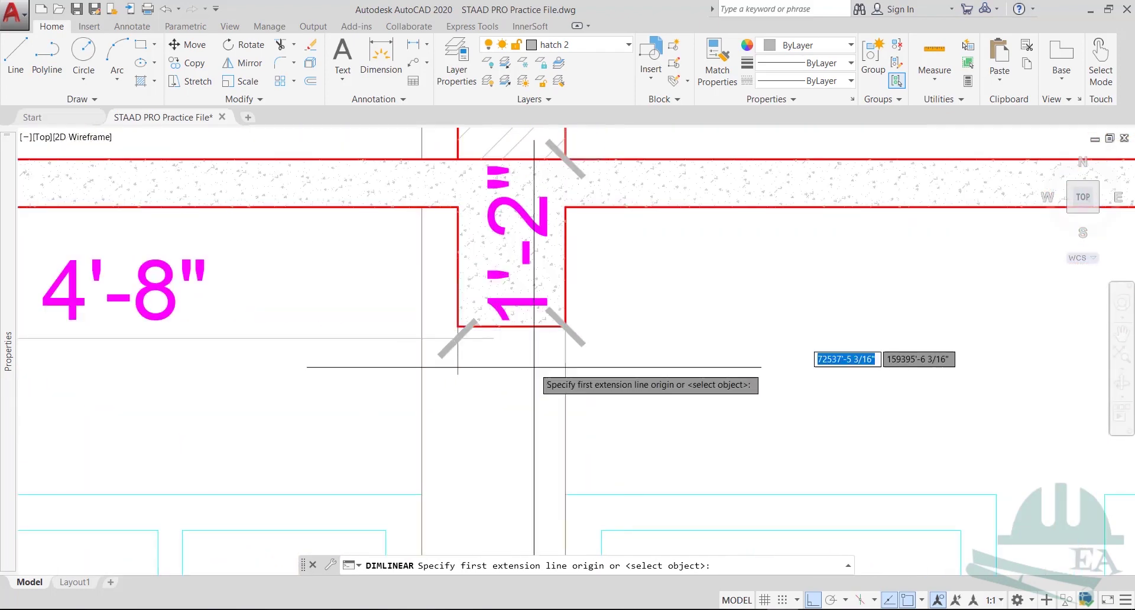
click(457, 326)
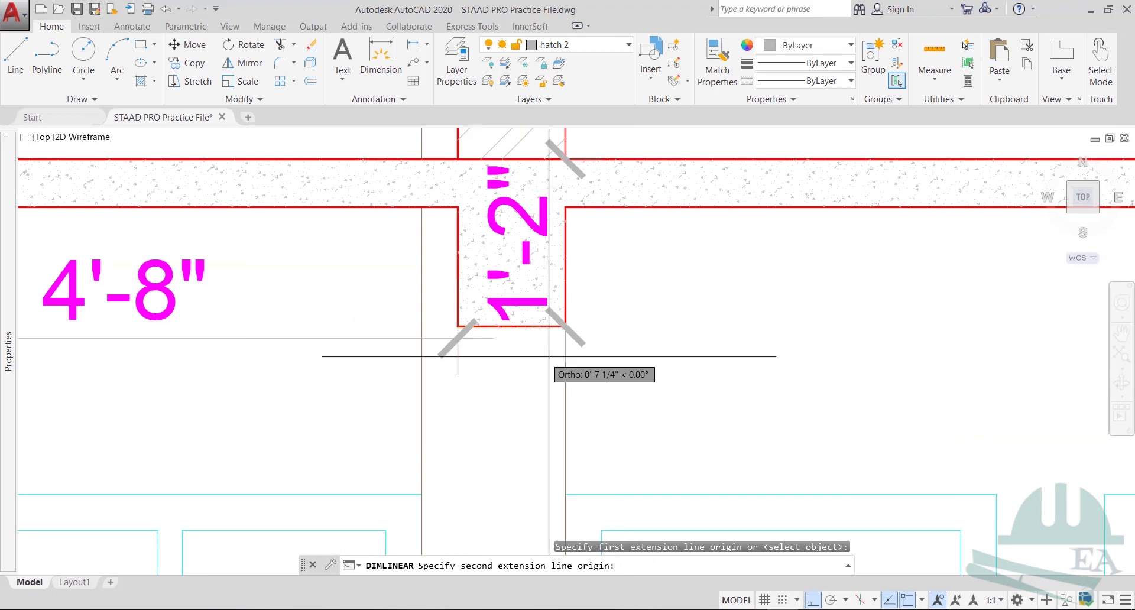
click(565, 326)
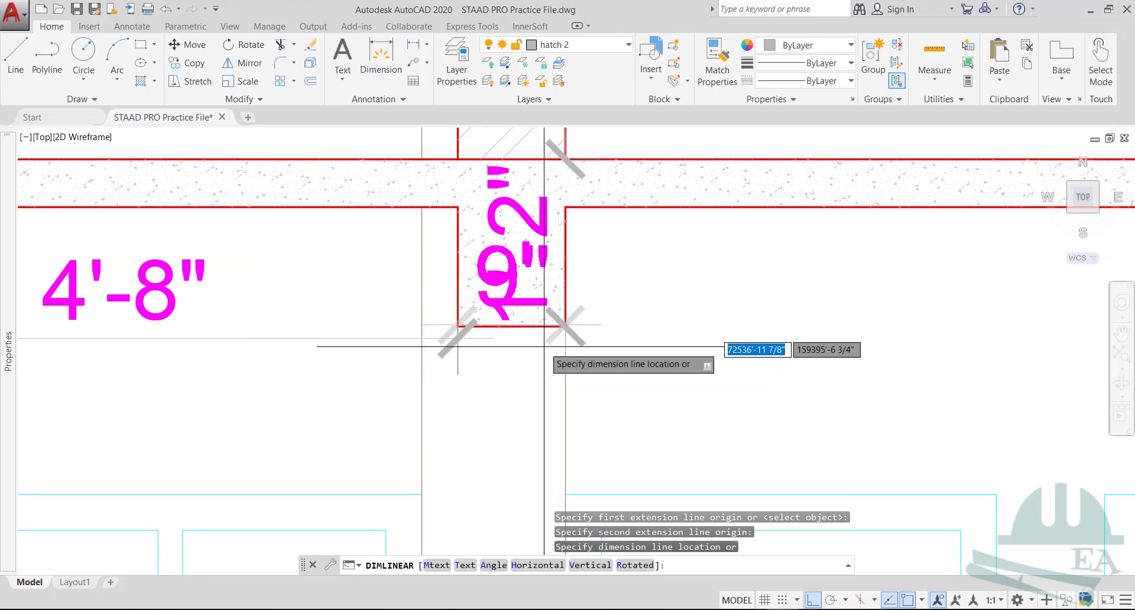
click(519, 439)
scroll(524, 384, down, 3)
middle_drag(528, 390, 509, 320)
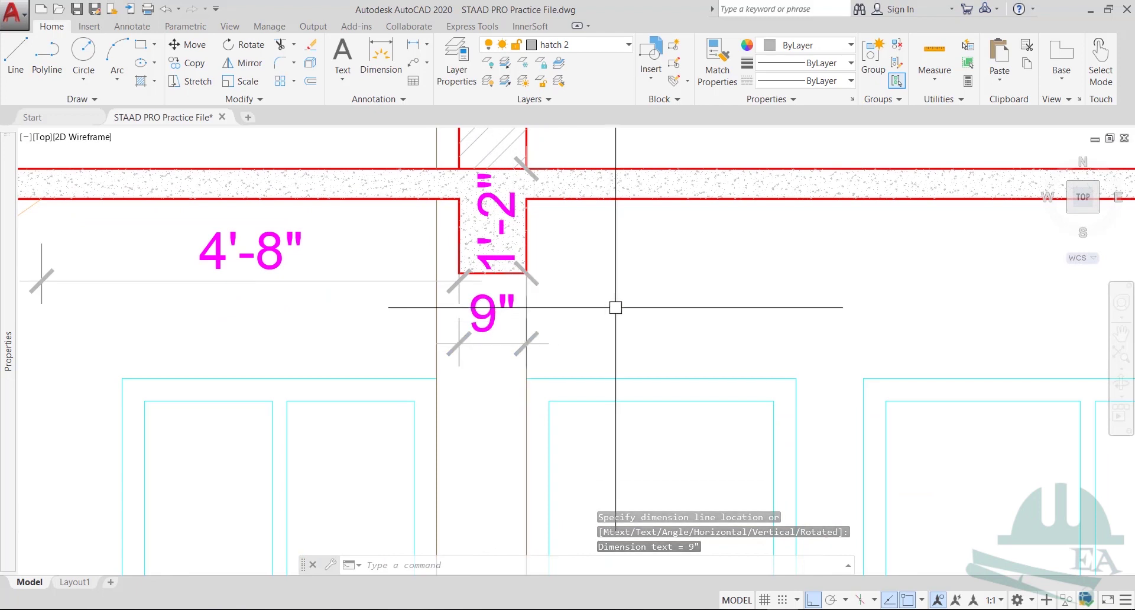
scroll(616, 307, down, 2)
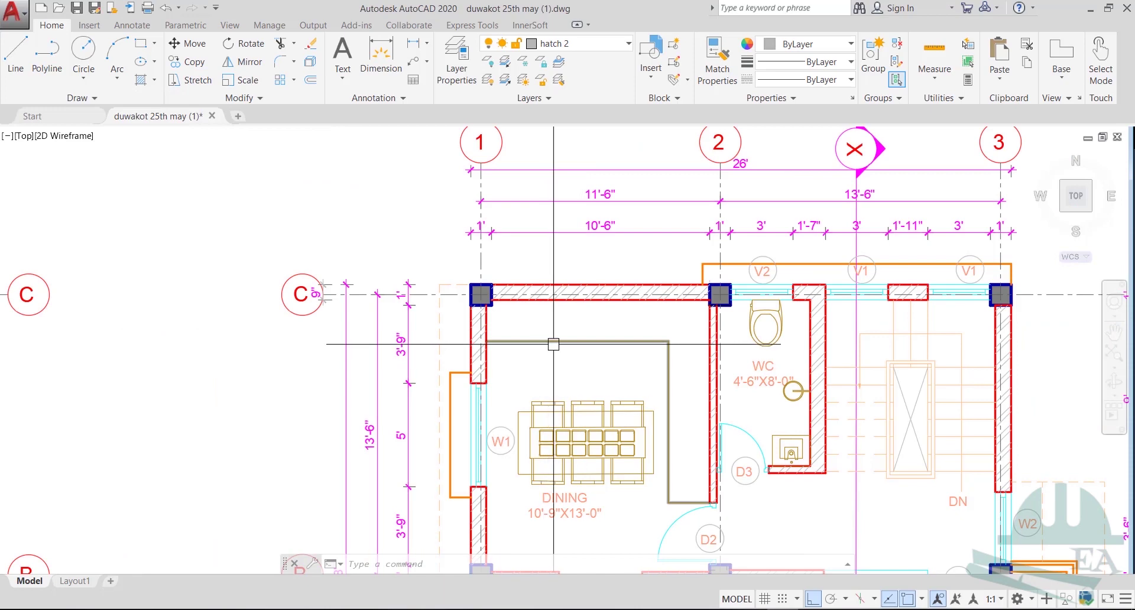
Frame grid 2/C, showing the 1' column between the 11'-6" and 13'-6" bays
scroll(554, 343, down, 3)
middle_drag(654, 352, 441, 331)
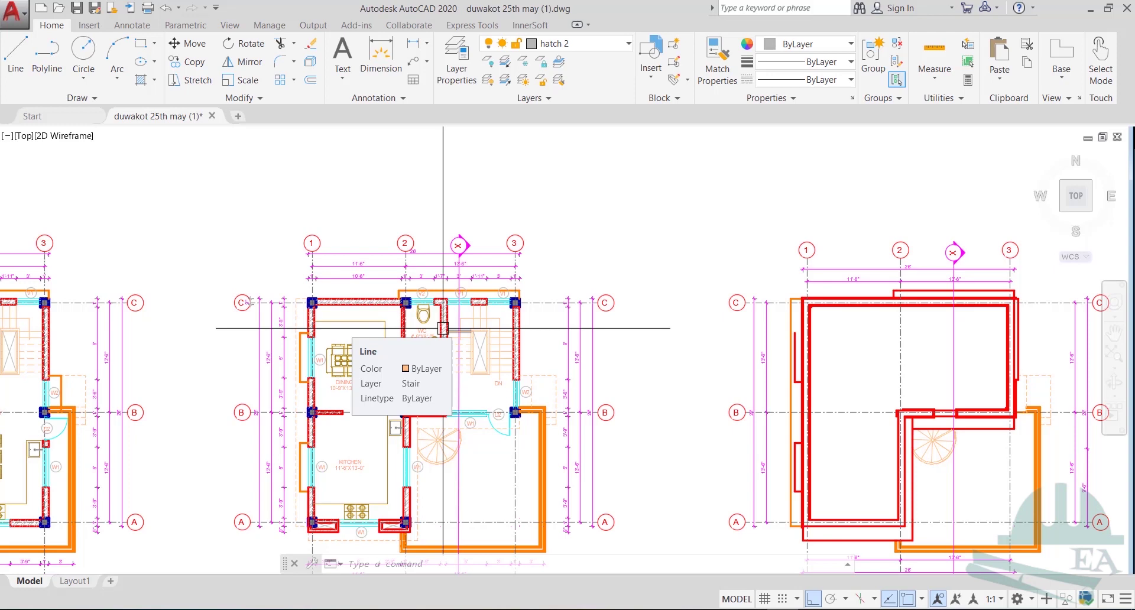
scroll(406, 302, up, 4)
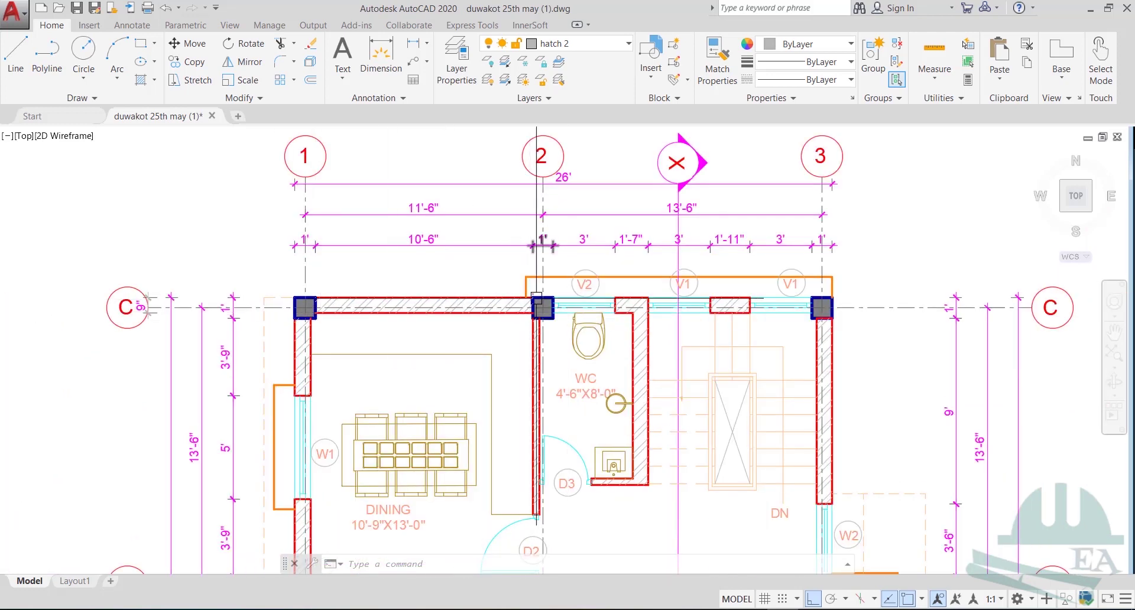